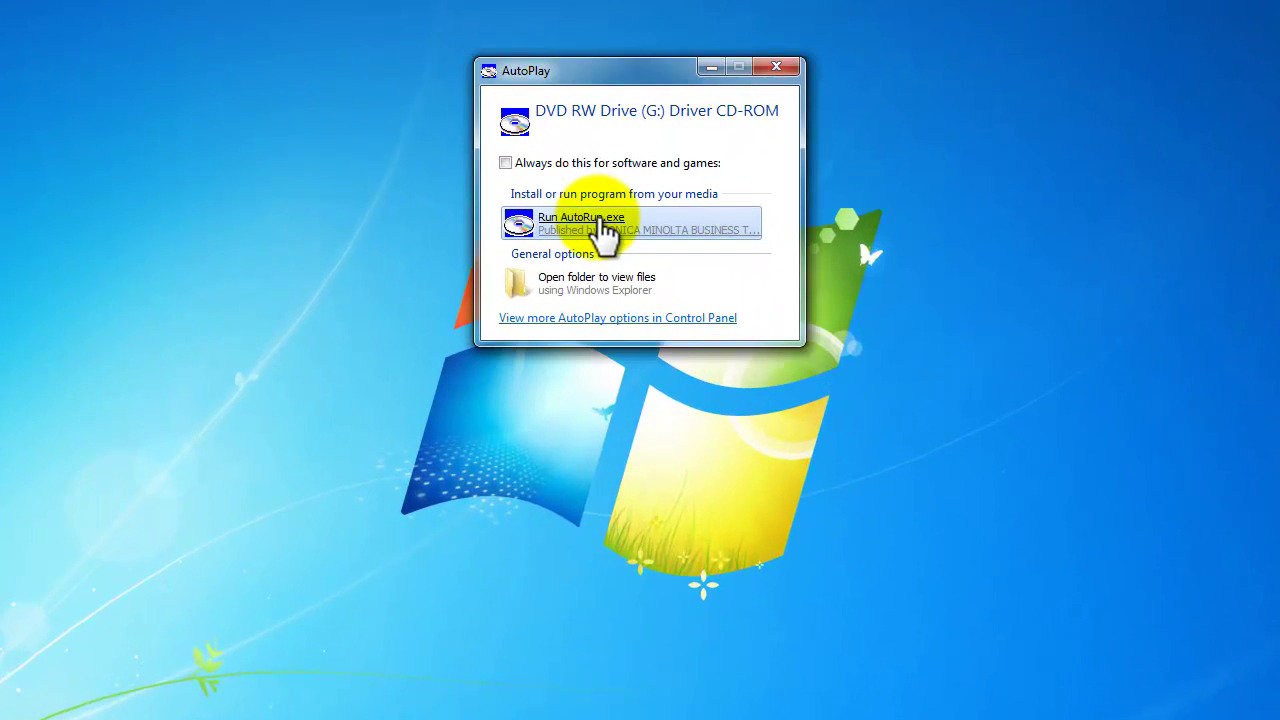
Step: Run AutoRun.exe from the bizhub C360 Series disc and launch Printer Install
{"action": "left_click", "coordinate": [603, 226]}
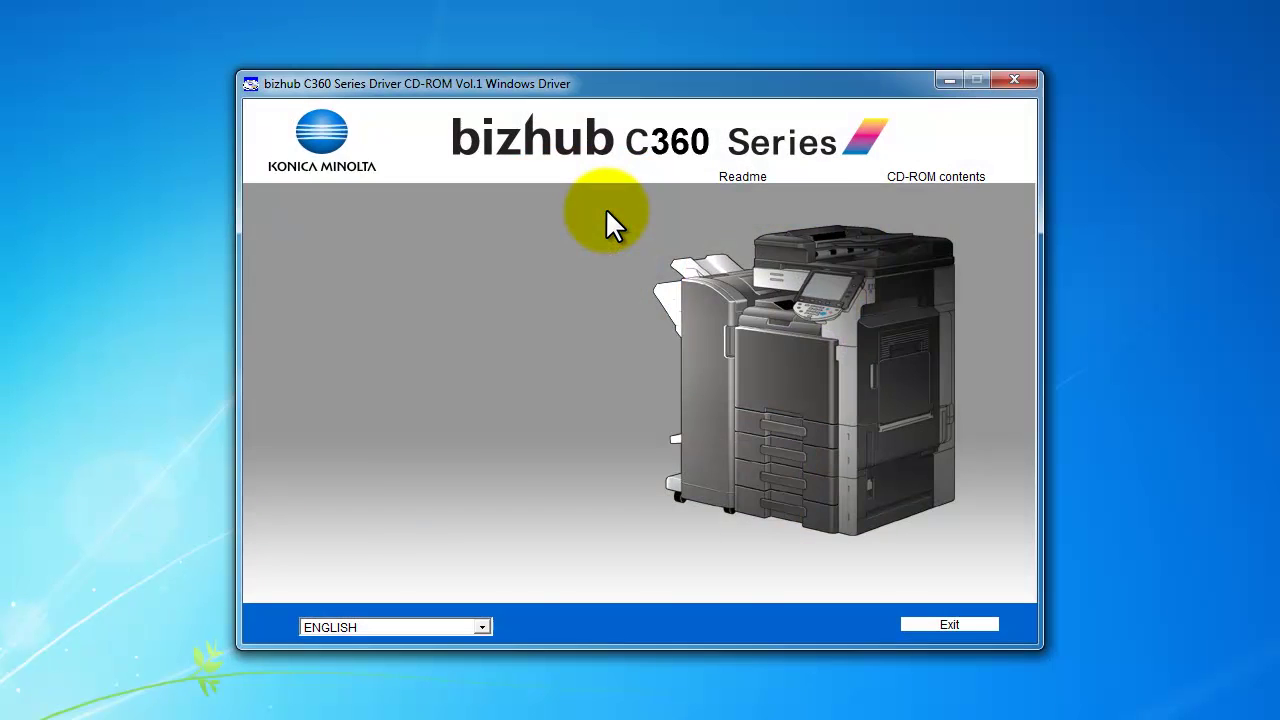
{"action": "left_click", "coordinate": [755, 315]}
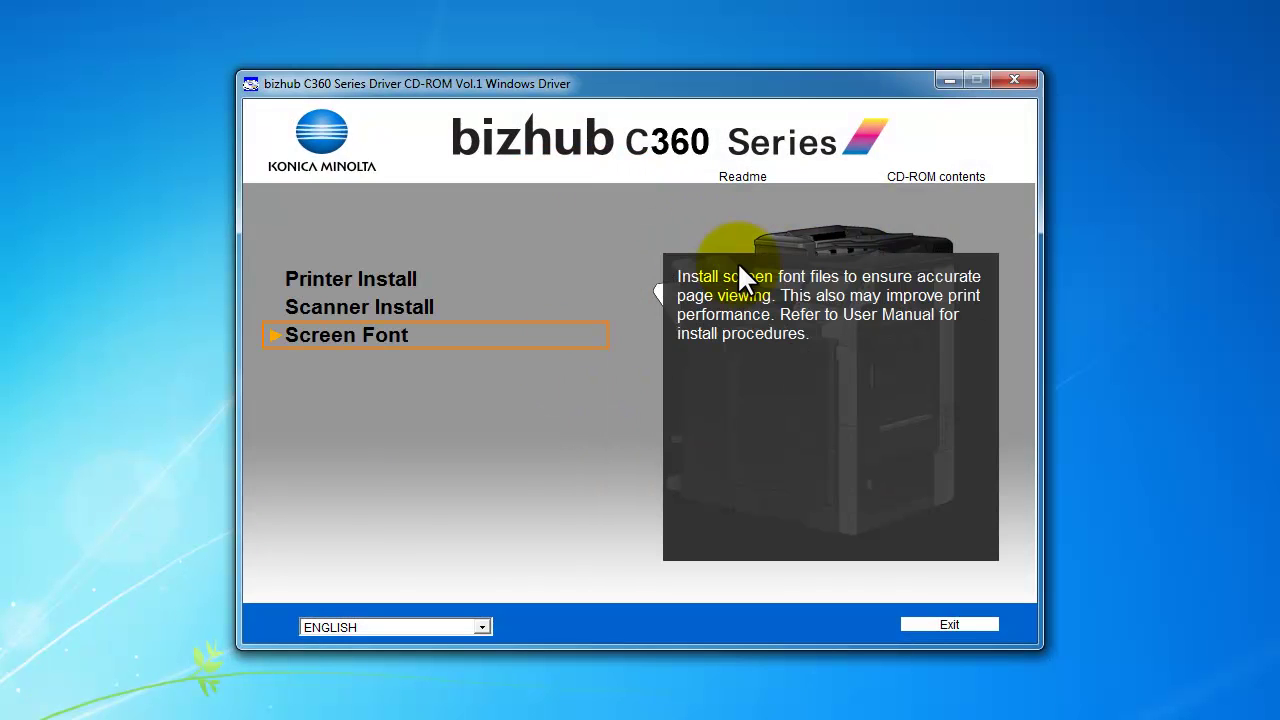
{"action": "left_click", "coordinate": [345, 285]}
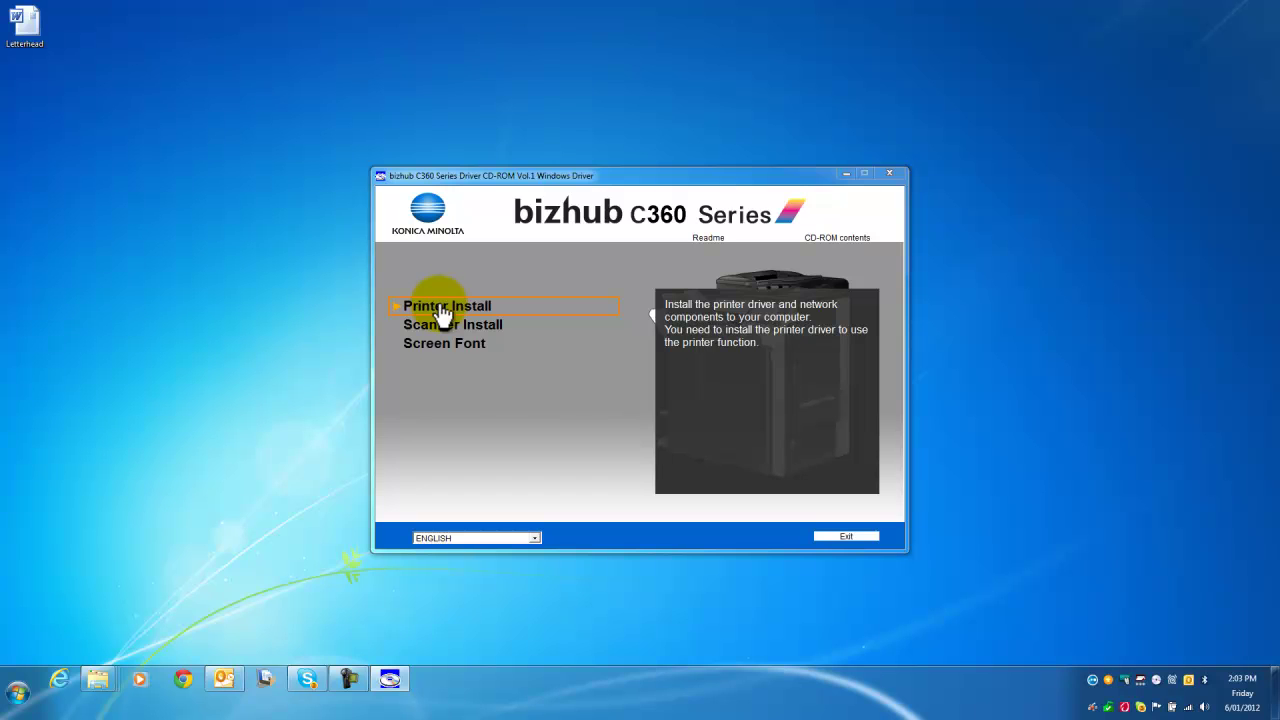
{"action": "left_click", "coordinate": [441, 313]}
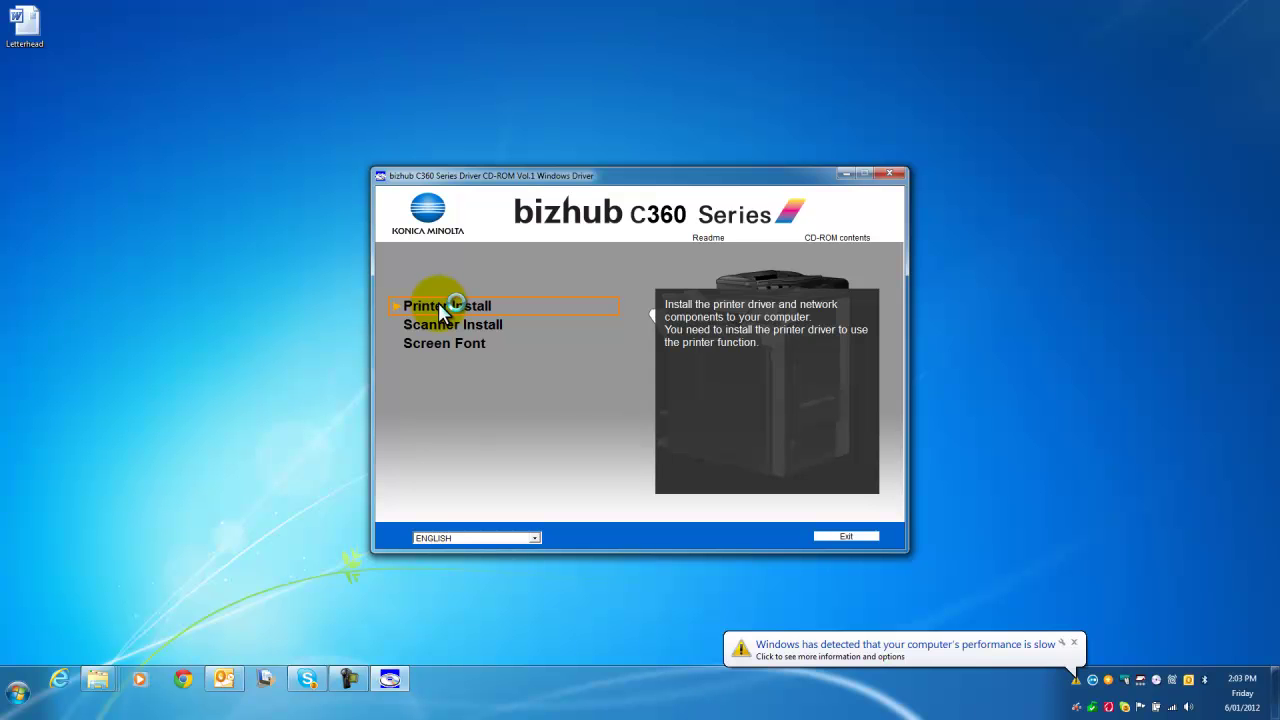
Step: Dismiss the performance notice, accept the license agreement, and continue with Install printers/MFPs
{"action": "left_click", "coordinate": [1074, 642]}
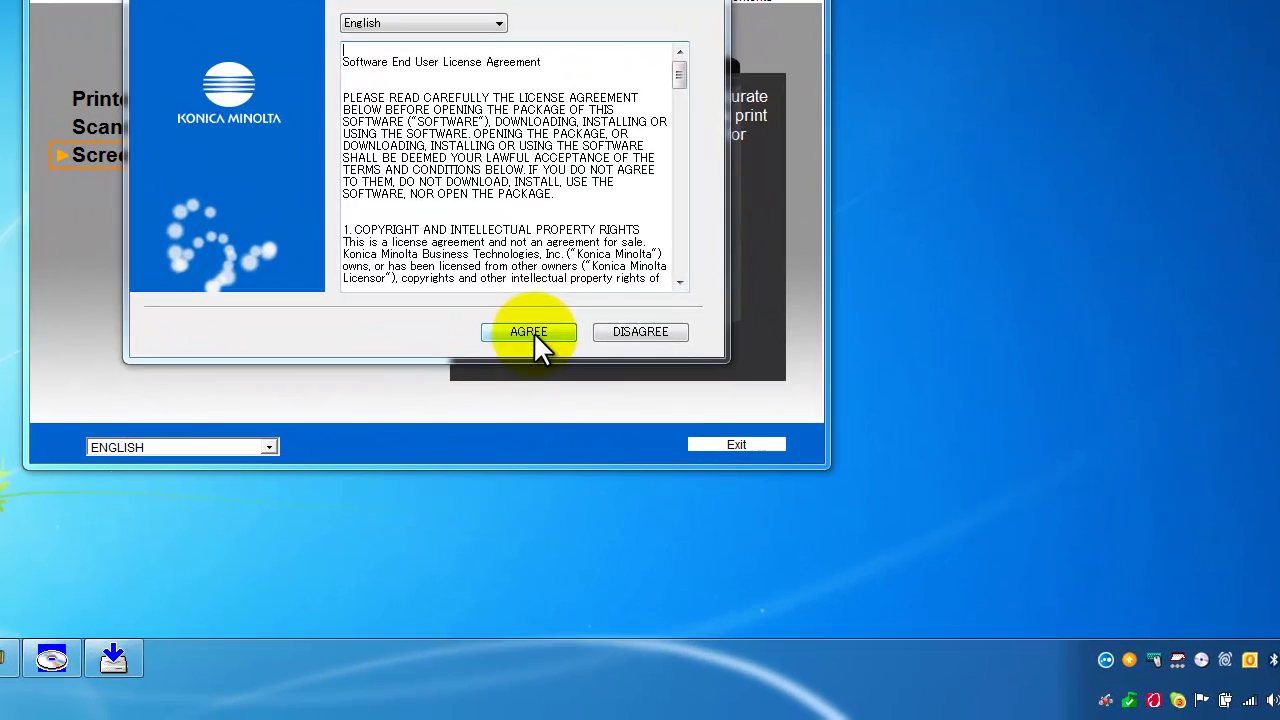
{"action": "left_click", "coordinate": [710, 461]}
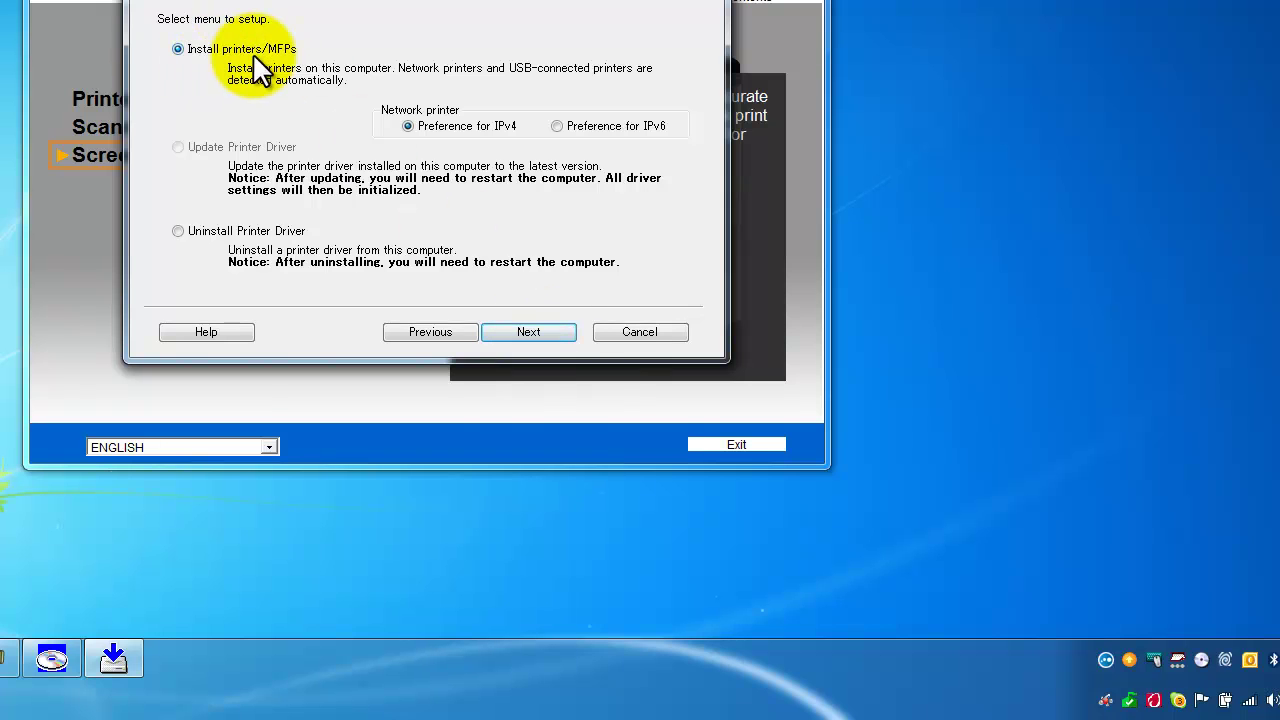
{"action": "left_click", "coordinate": [528, 331]}
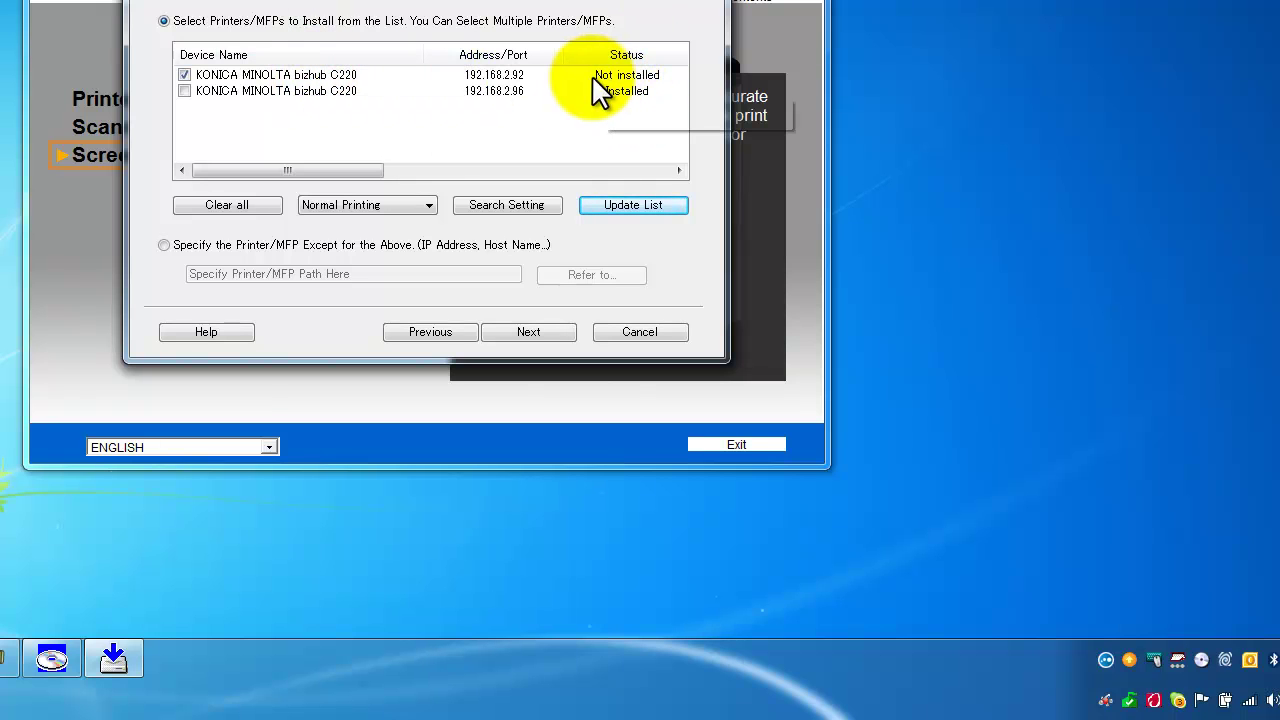
Step: Select only the bizhub C220 at 192.168.2.96 and proceed to the Installation Summary
{"action": "left_click", "coordinate": [184, 75]}
{"action": "left_click", "coordinate": [184, 90]}
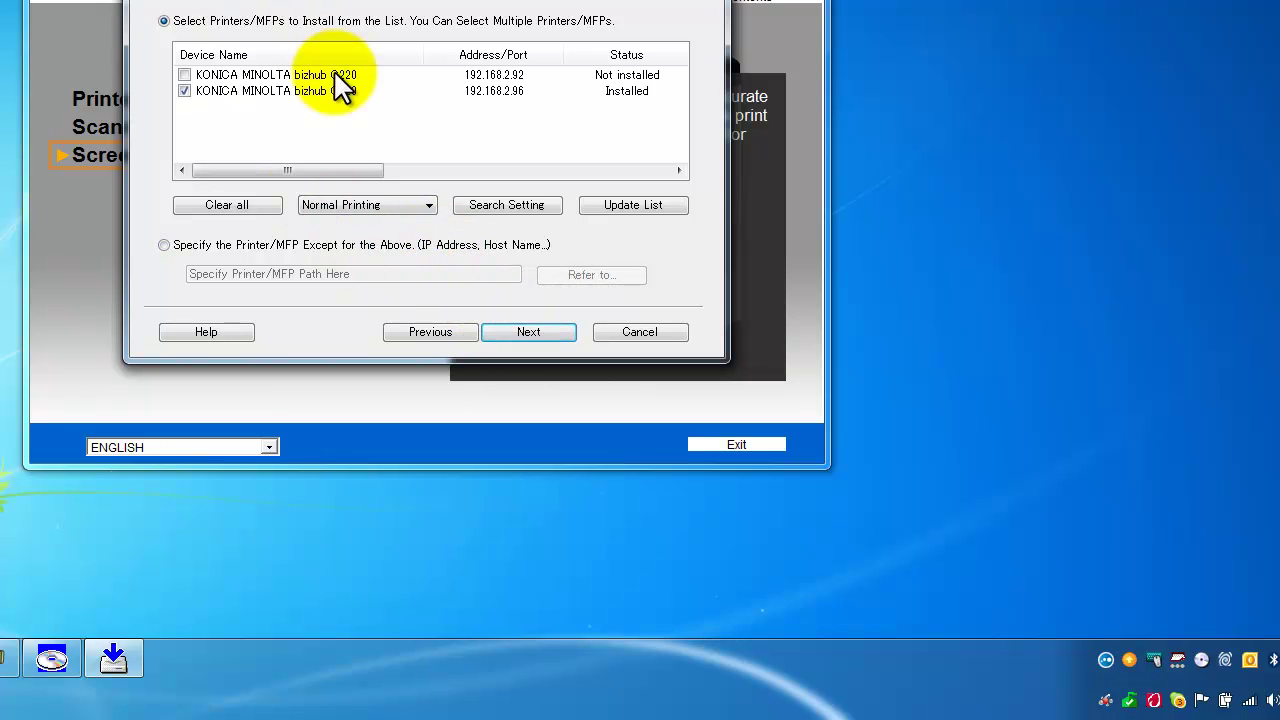
{"action": "left_click", "coordinate": [534, 331]}
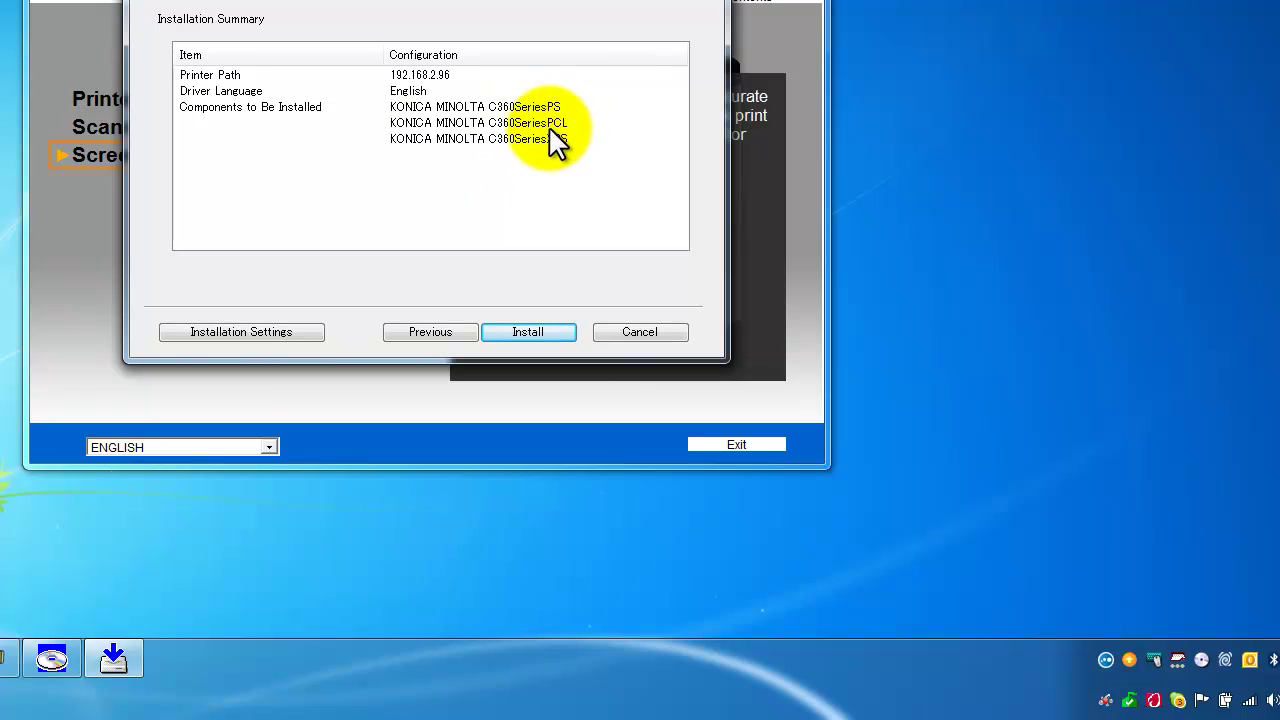
Step: Limit the driver components to C360SeriesPCL only, dropping PS and XPS, and install
{"action": "left_click", "coordinate": [222, 330]}
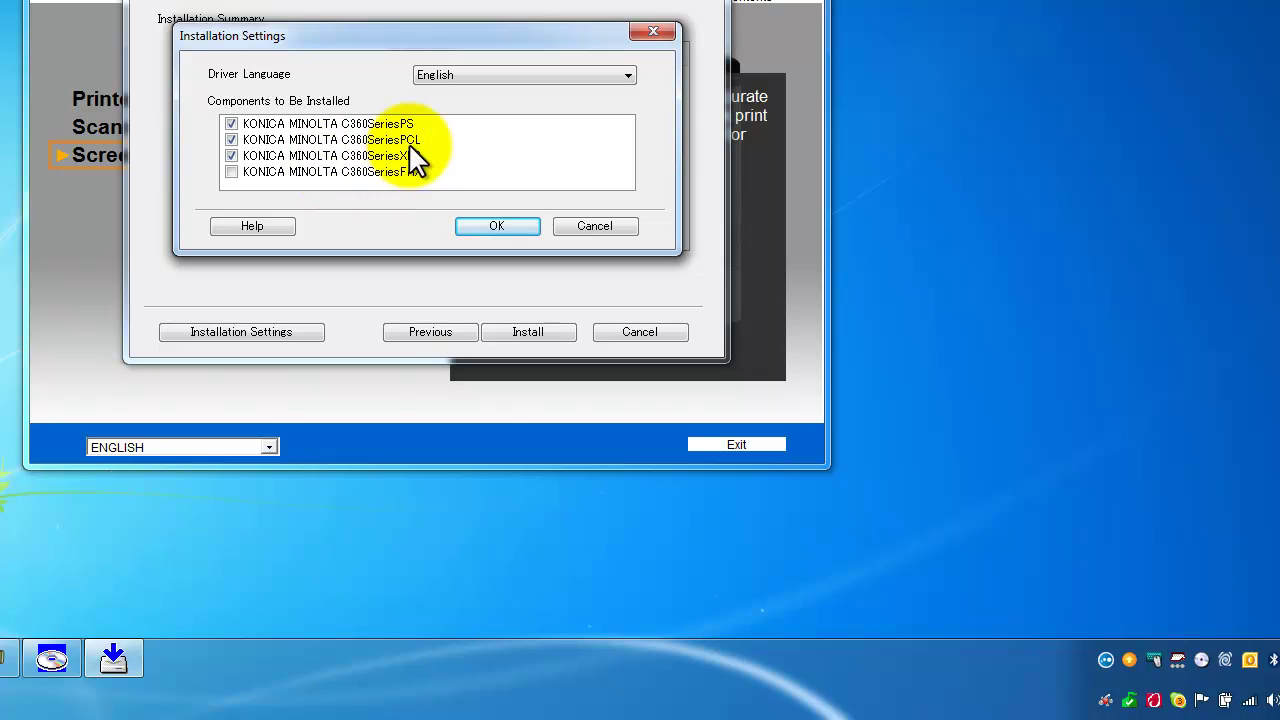
{"action": "left_click", "coordinate": [231, 125]}
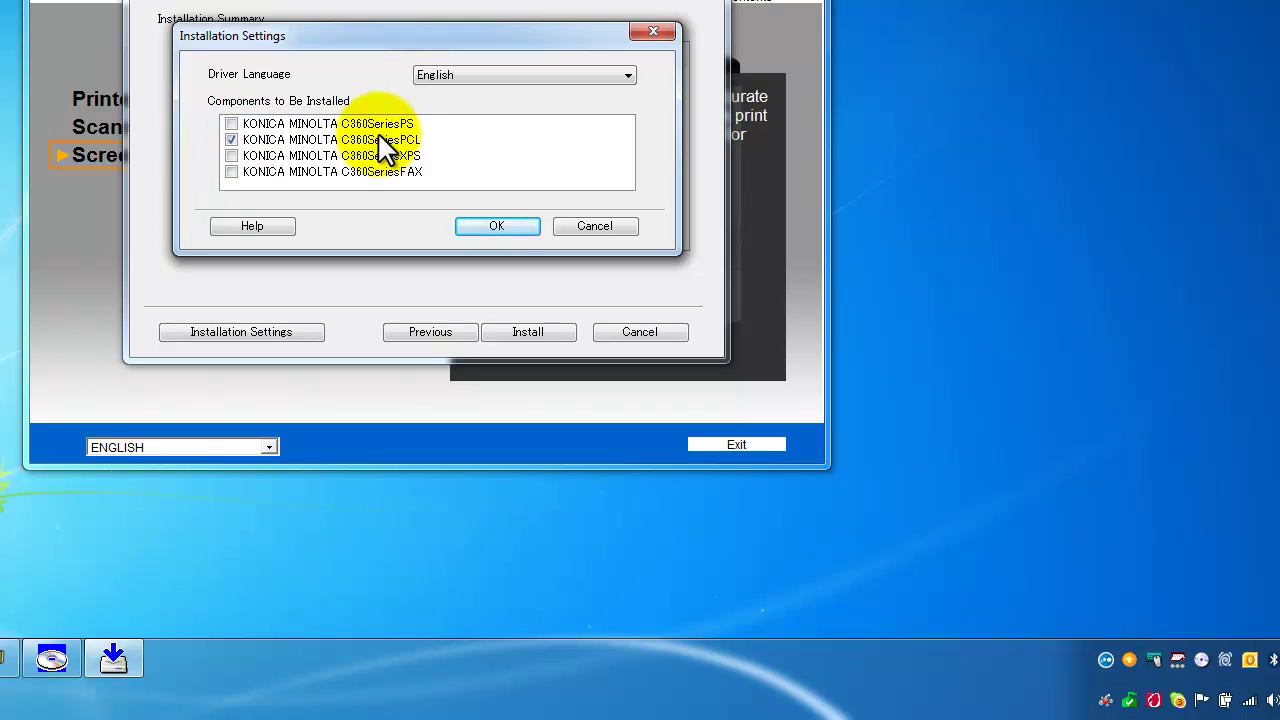
{"action": "left_click", "coordinate": [490, 226]}
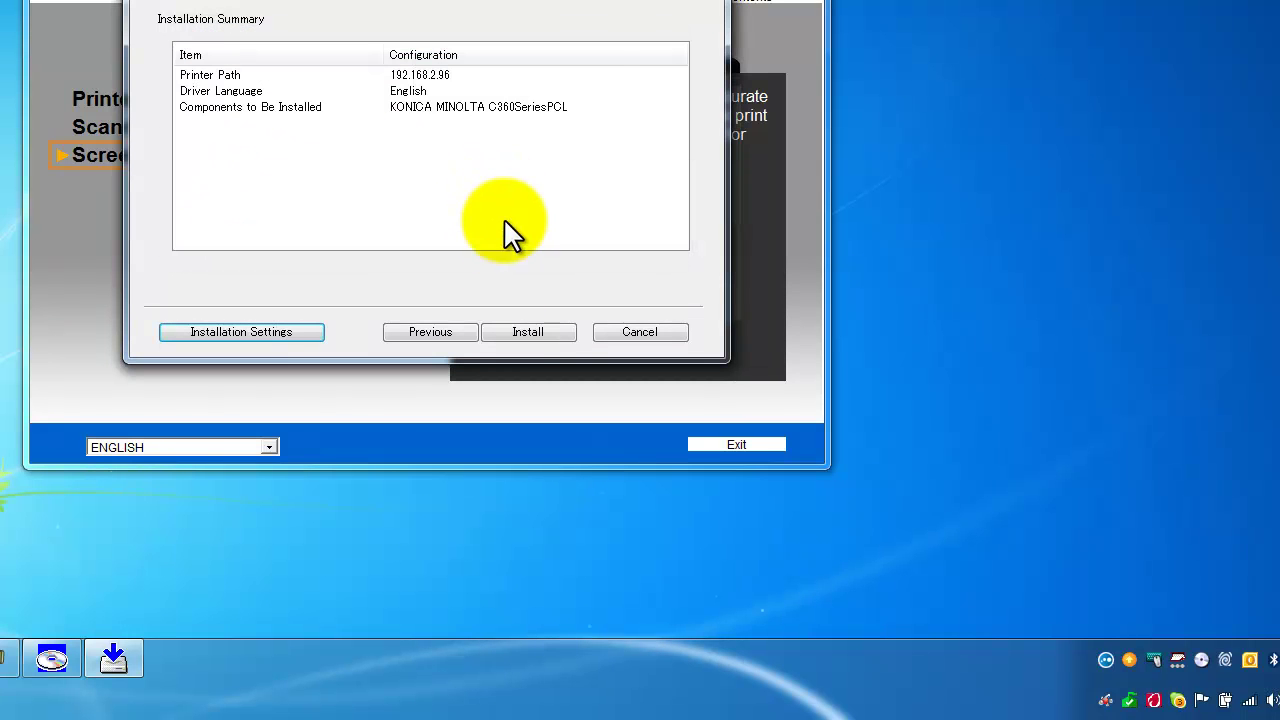
{"action": "left_click", "coordinate": [533, 337]}
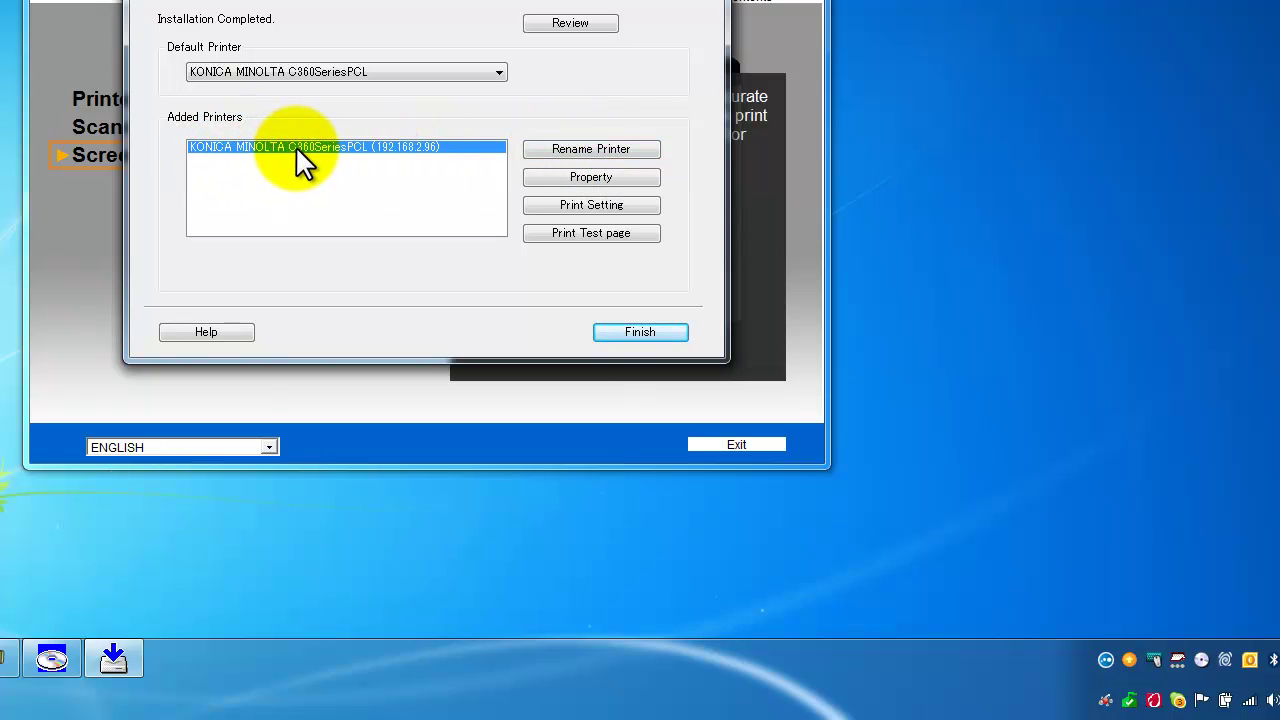
Step: Replace C360SeriesPCL with C220 PCL so the printer is named 'KONICA MINOLTA C220 PCL'
{"action": "left_click", "coordinate": [600, 149]}
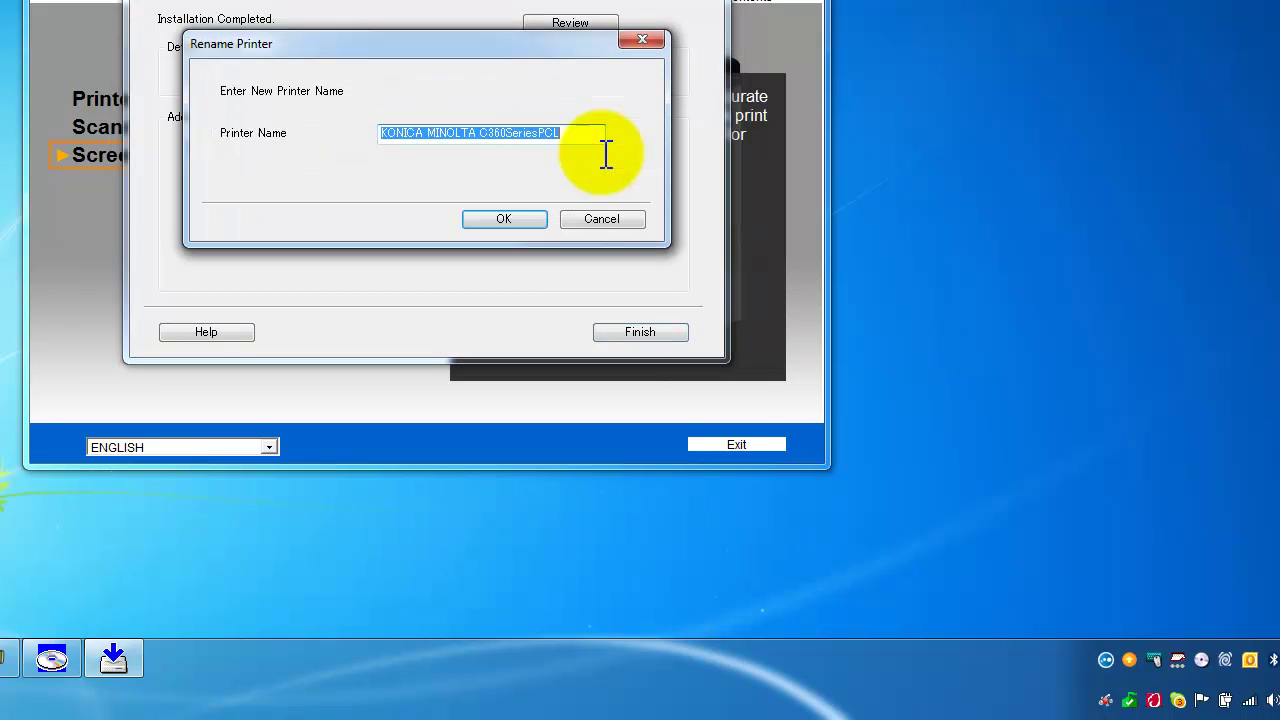
{"action": "left_click_drag", "start_coordinate": [485, 133], "coordinate": [607, 133]}
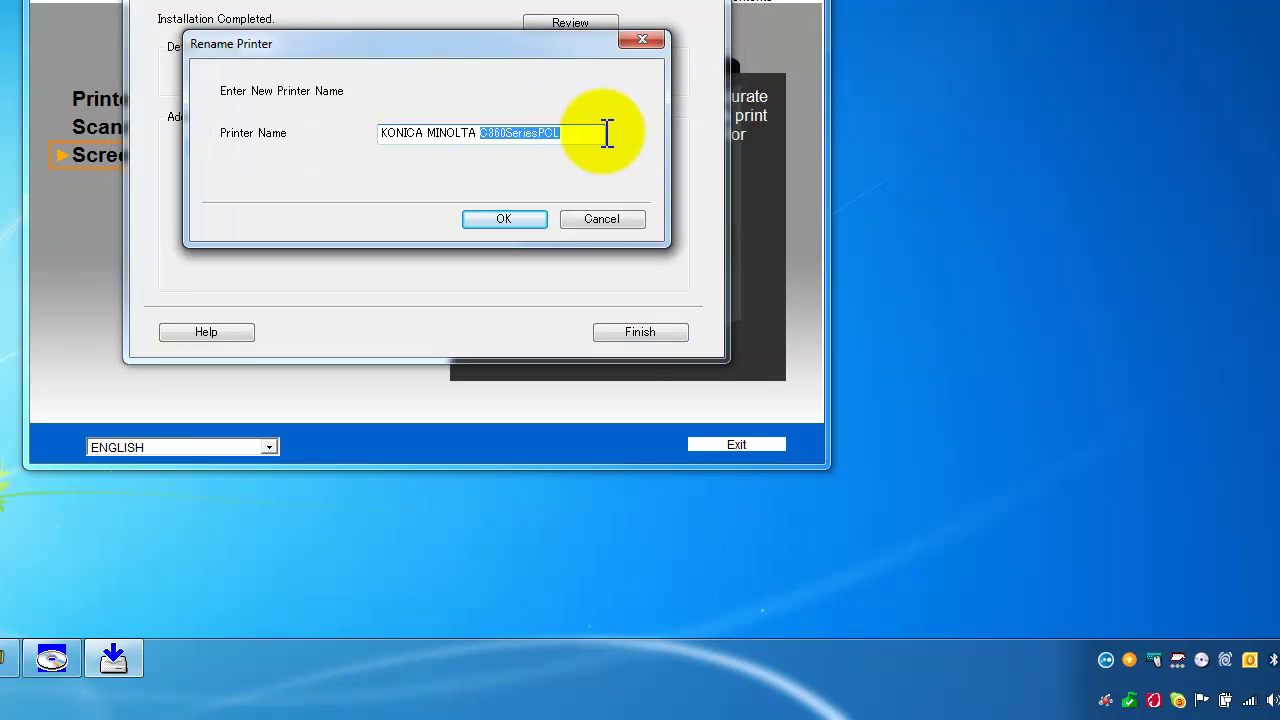
{"action": "type", "text": "C"}
{"action": "type", "text": "220 PCL"}
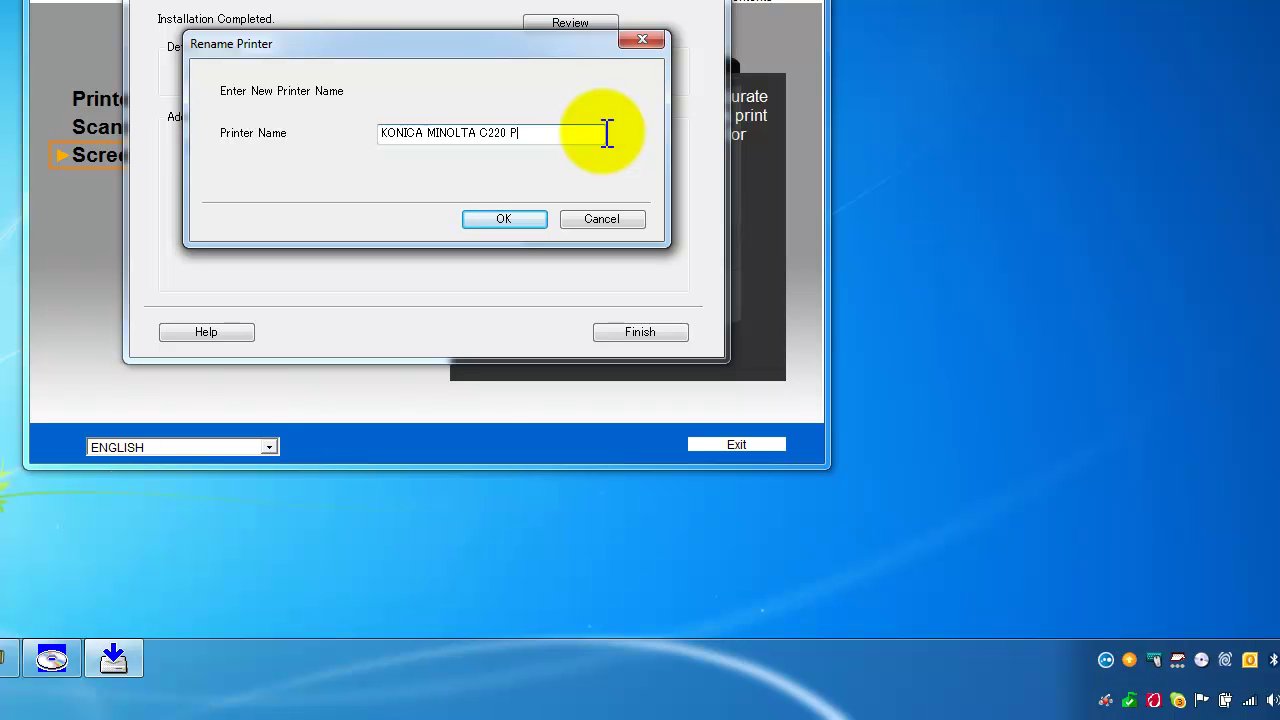
{"action": "left_click", "coordinate": [497, 218]}
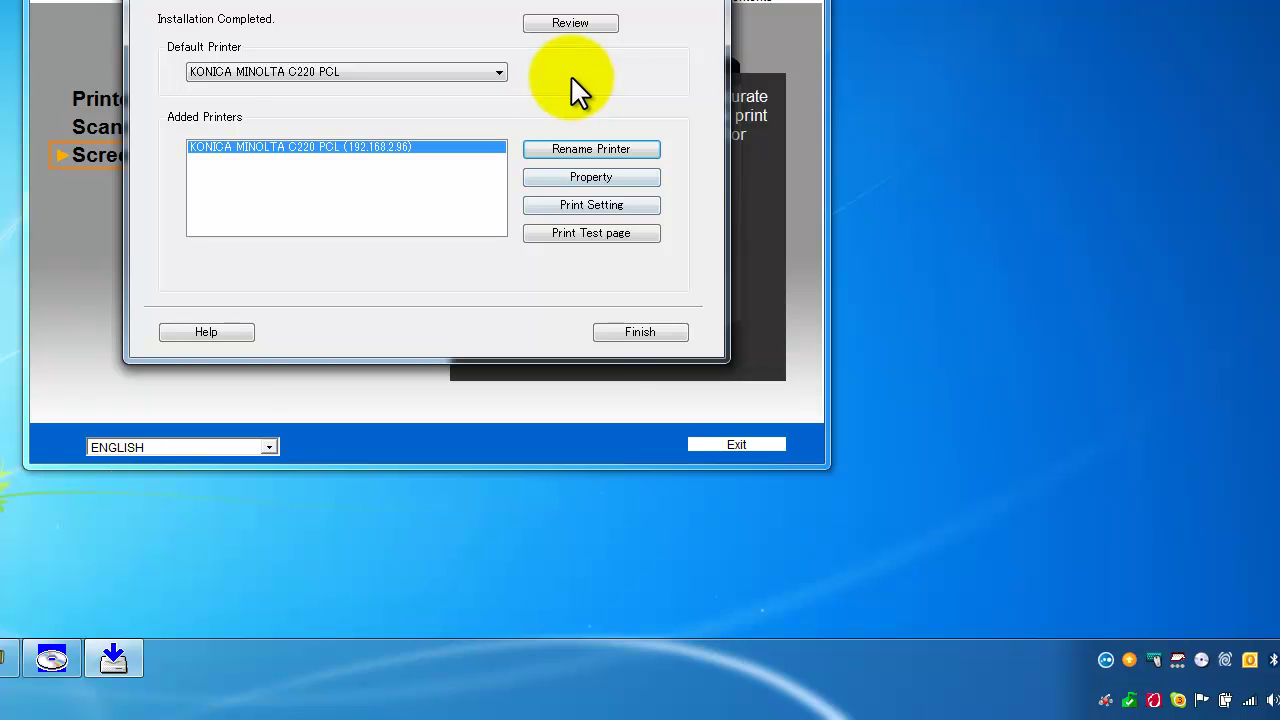
Step: Set Select Color to Gray Scale in the C220 PCL printer's Printing Defaults
{"action": "left_click", "coordinate": [578, 172]}
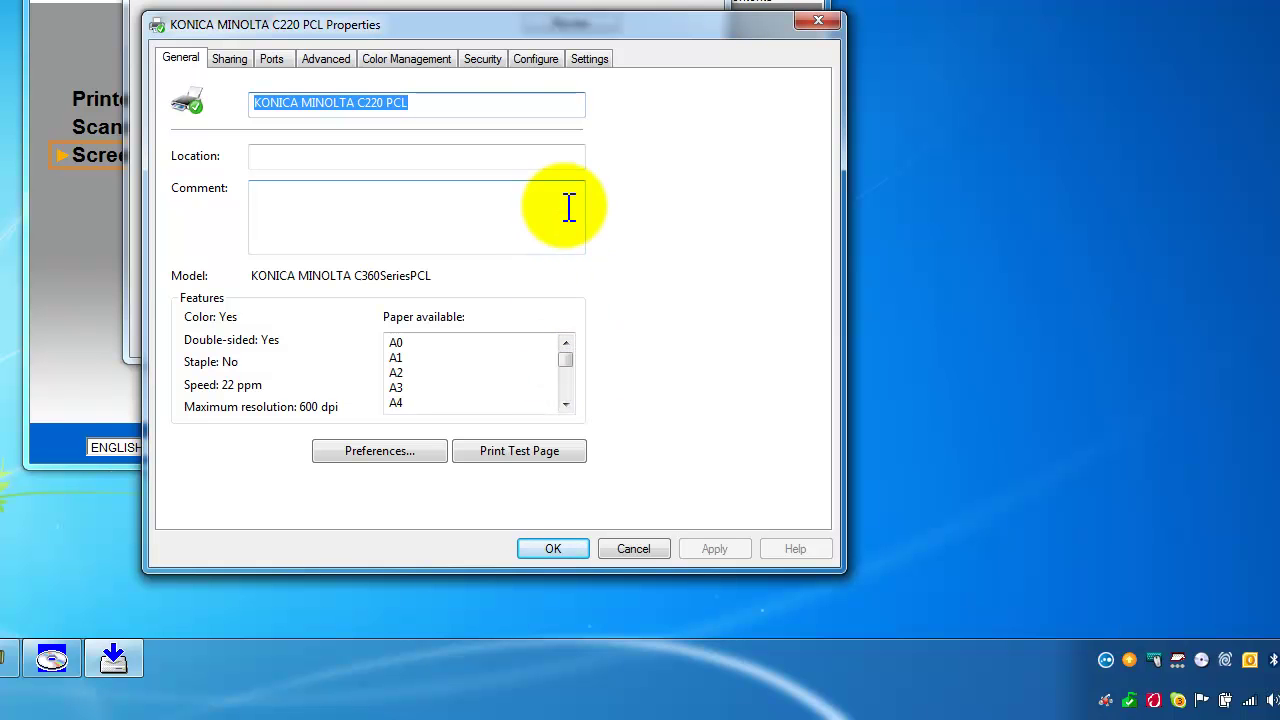
{"action": "left_click", "coordinate": [322, 58]}
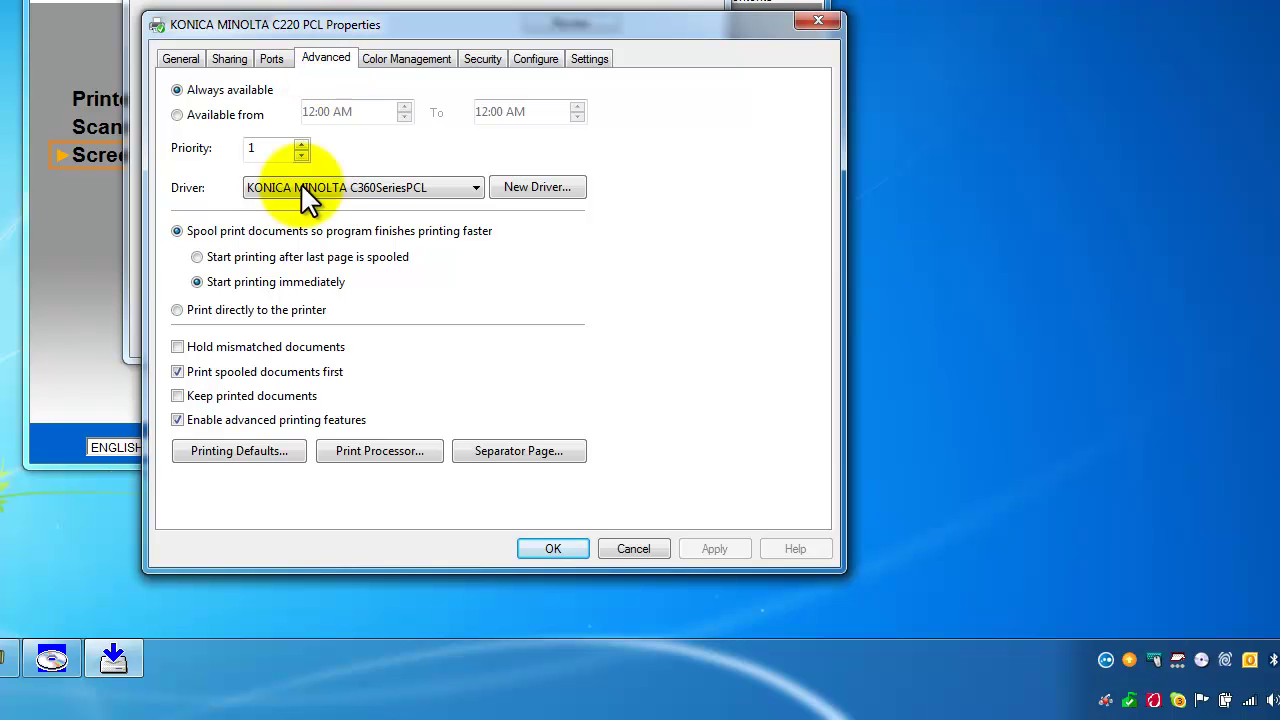
{"action": "left_click", "coordinate": [254, 450]}
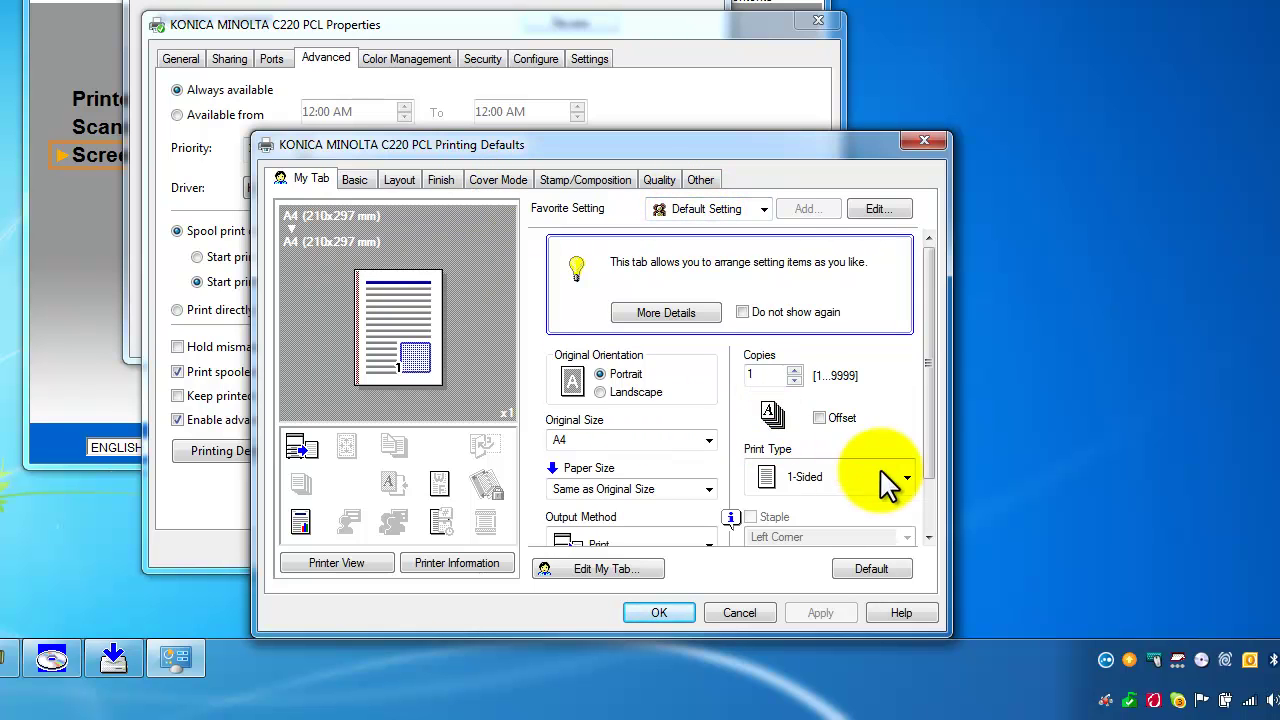
{"action": "left_click_drag", "start_coordinate": [928, 432], "coordinate": [928, 474]}
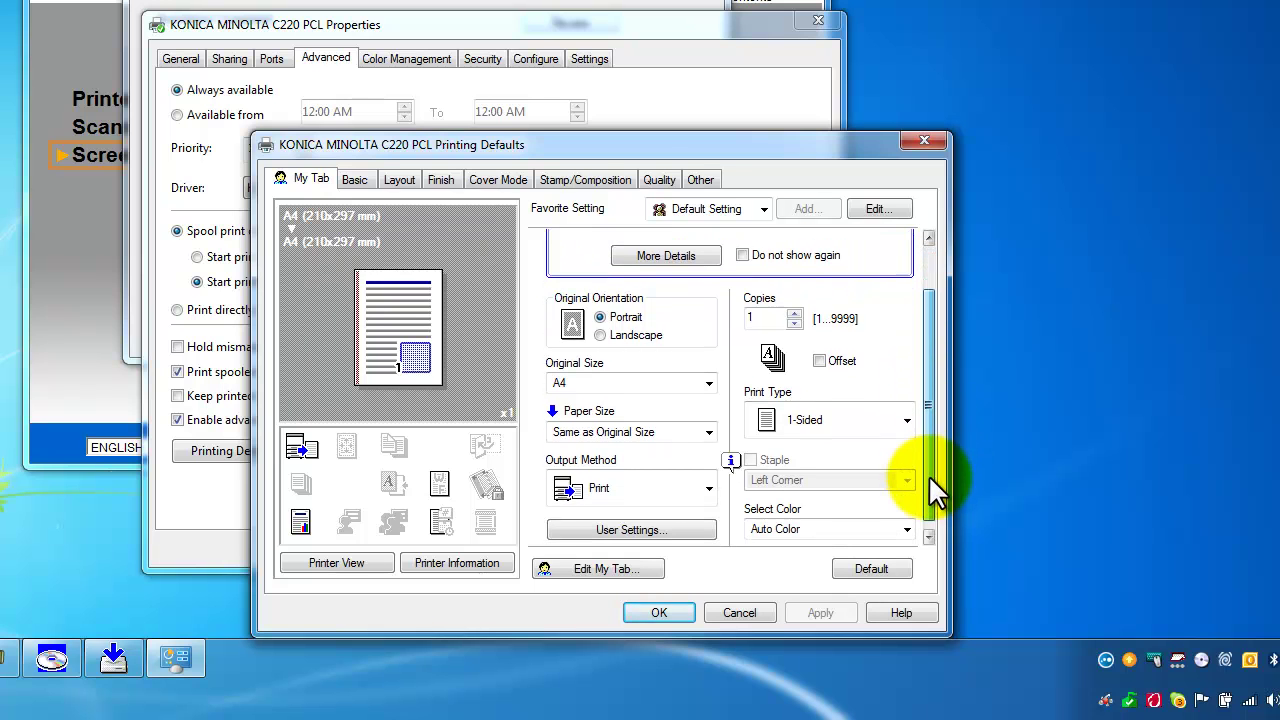
{"action": "left_click", "coordinate": [754, 527]}
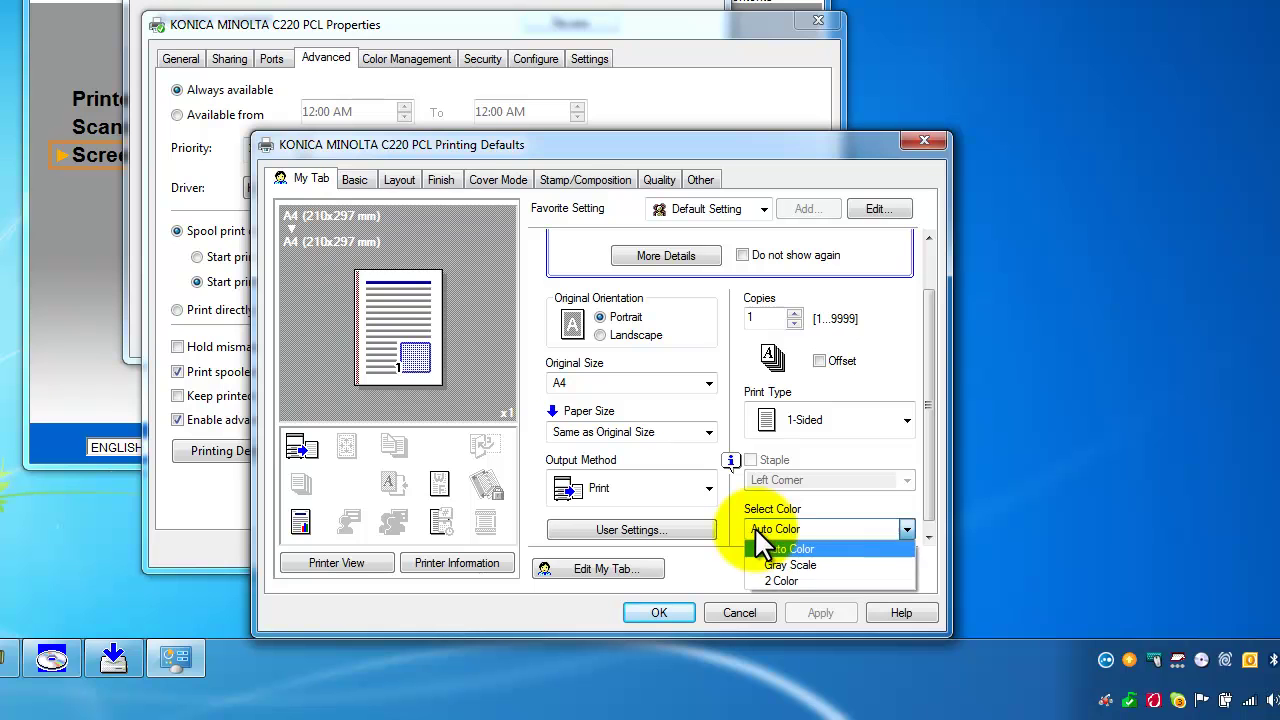
{"action": "left_click", "coordinate": [789, 566]}
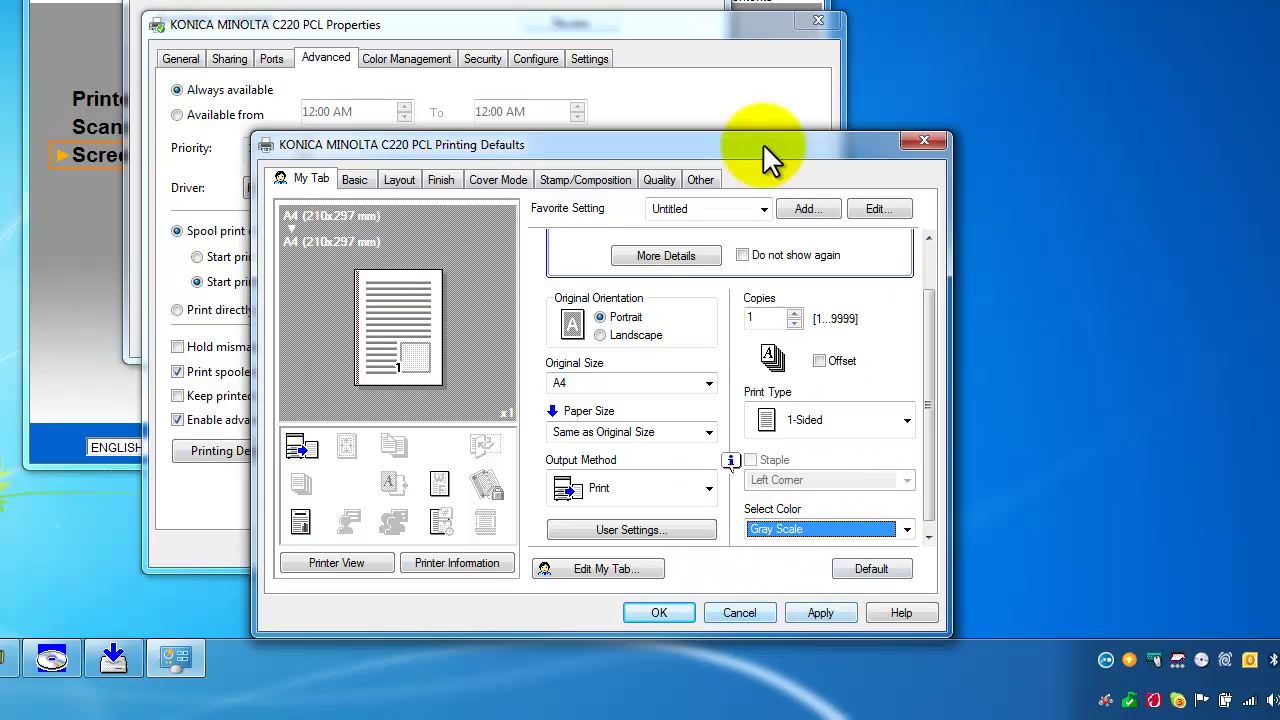
Step: Apply the Gray Scale printing default and close the printer properties
{"action": "left_click", "coordinate": [820, 614]}
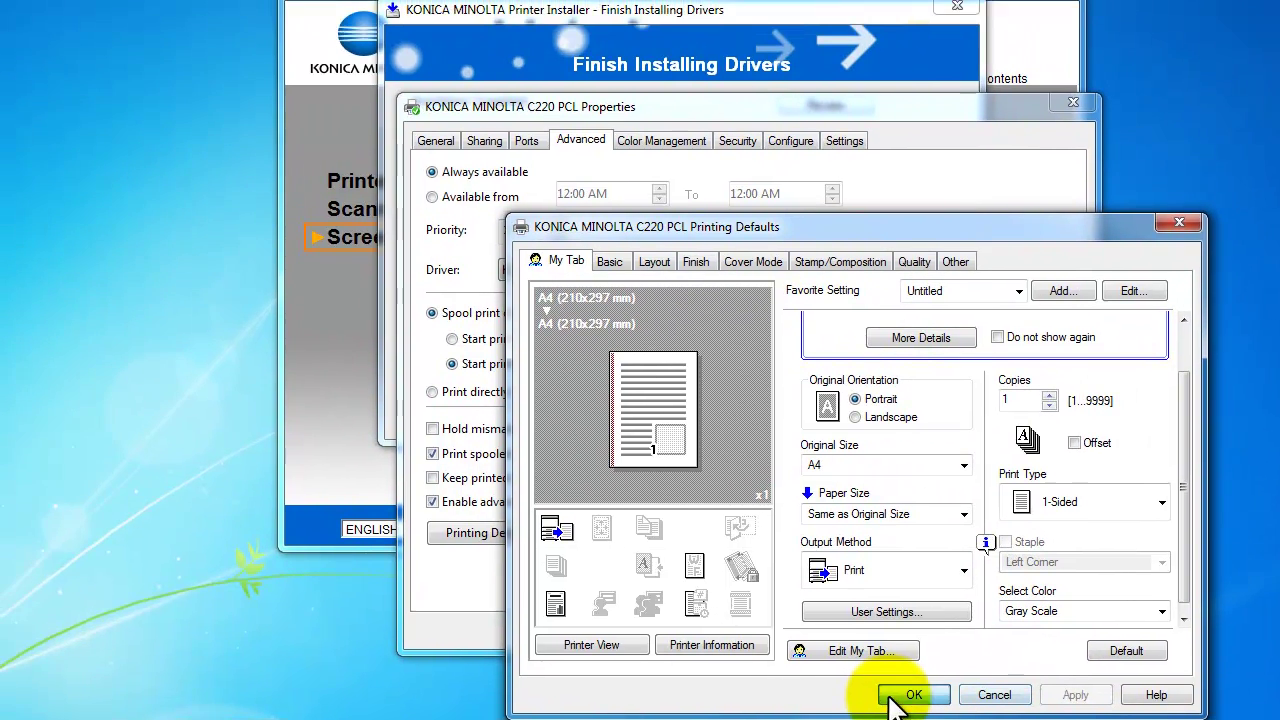
{"action": "left_click", "coordinate": [820, 668]}
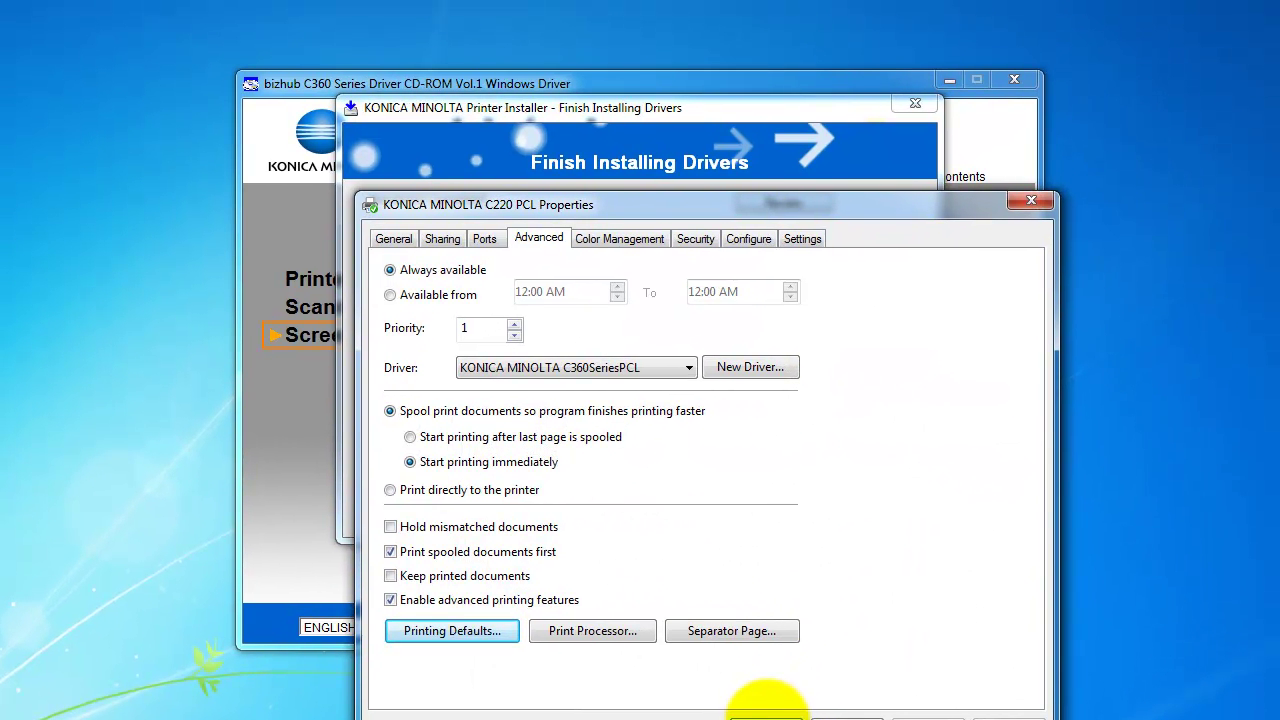
{"action": "left_click", "coordinate": [765, 705]}
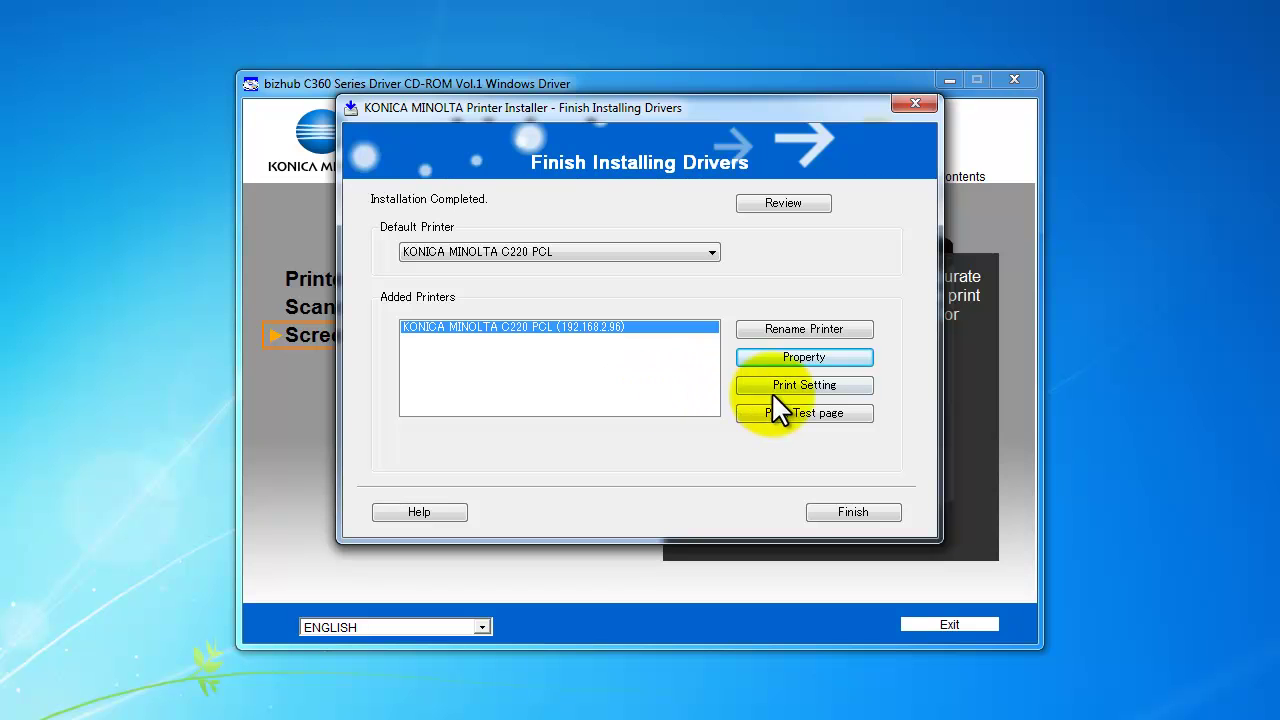
Step: Check that the printer's Print Setting shows Gray Scale, then close it
{"action": "left_click", "coordinate": [816, 383]}
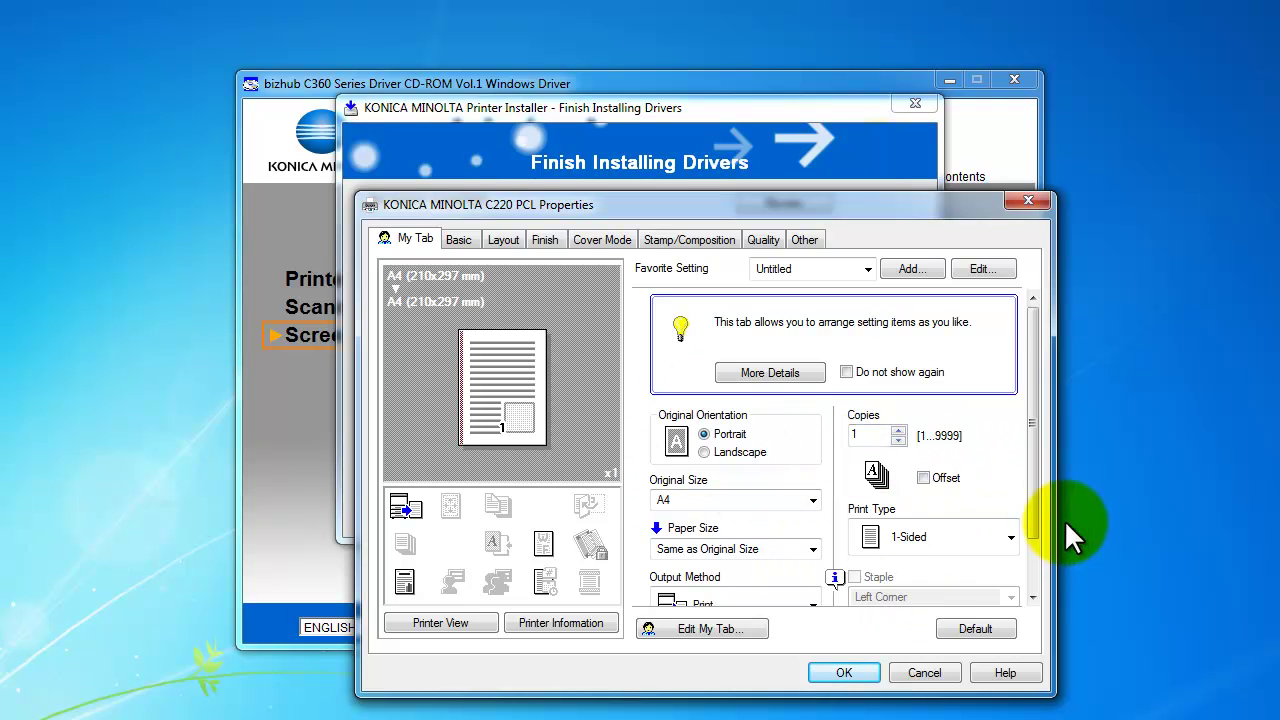
{"action": "left_click_drag", "start_coordinate": [1034, 497], "coordinate": [1034, 560]}
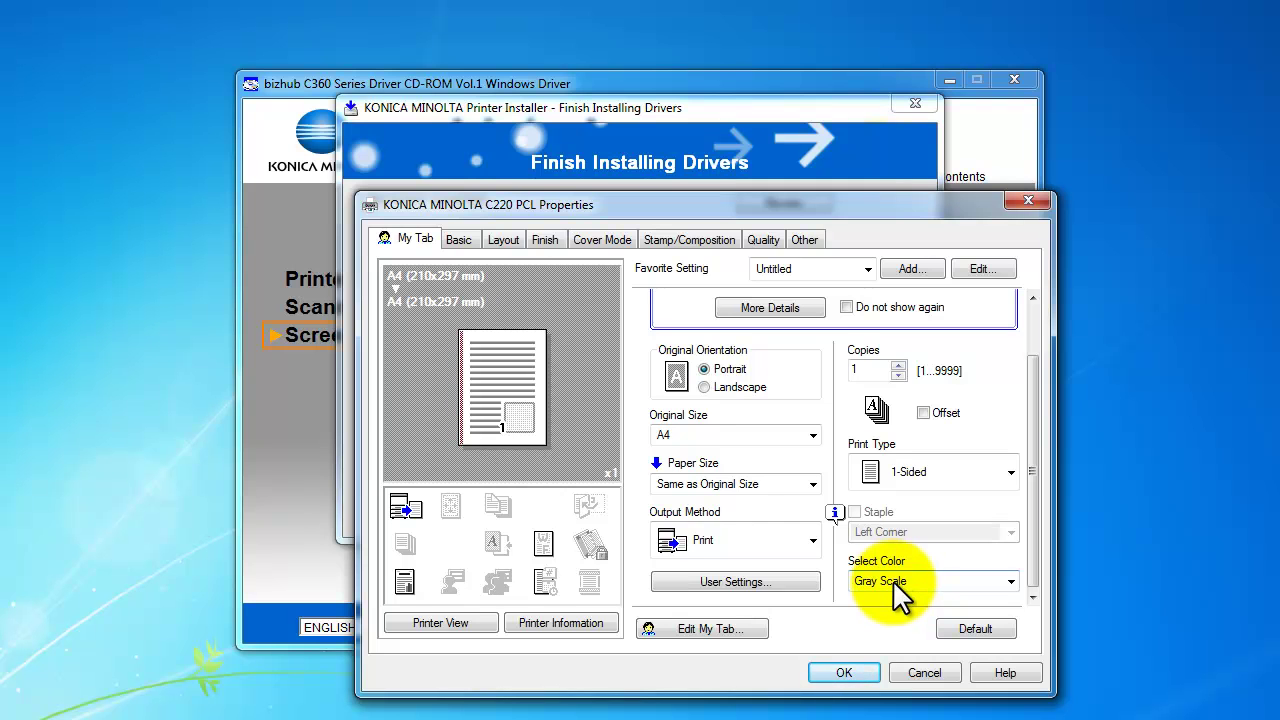
{"action": "left_click", "coordinate": [843, 672]}
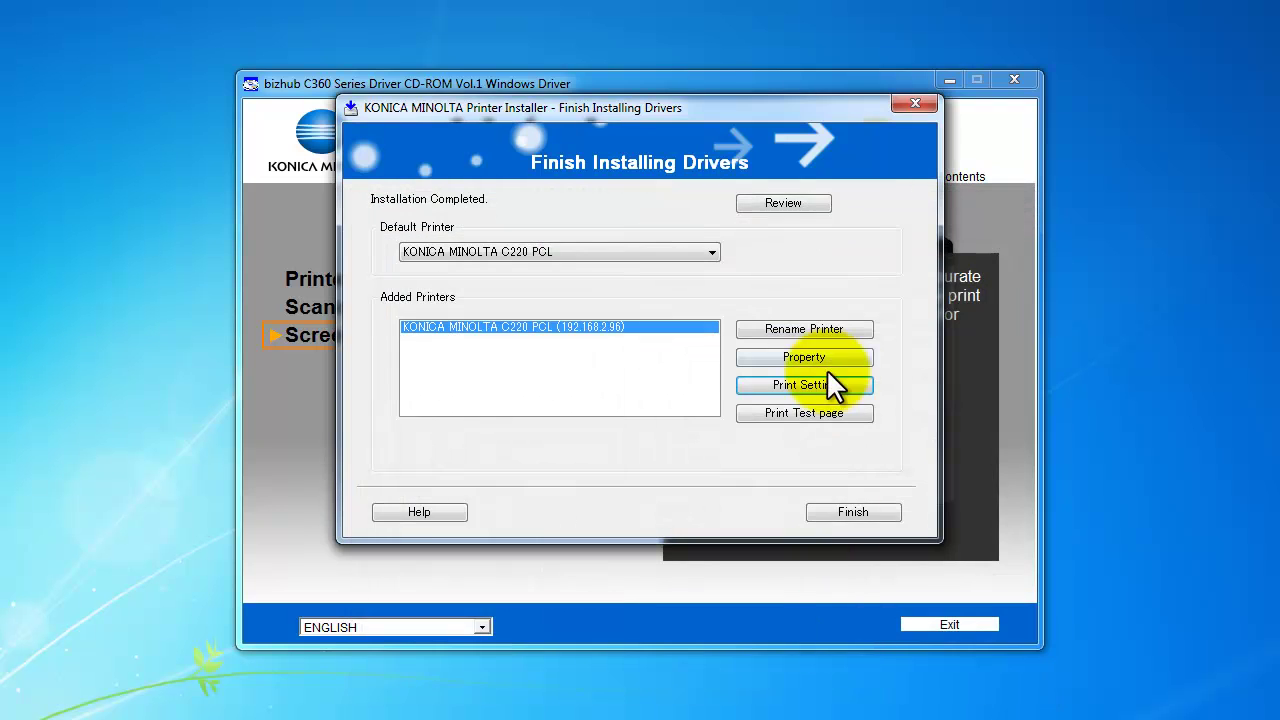
Step: Print a test page, finish the installer, and exit the CD-ROM window
{"action": "left_click", "coordinate": [760, 415]}
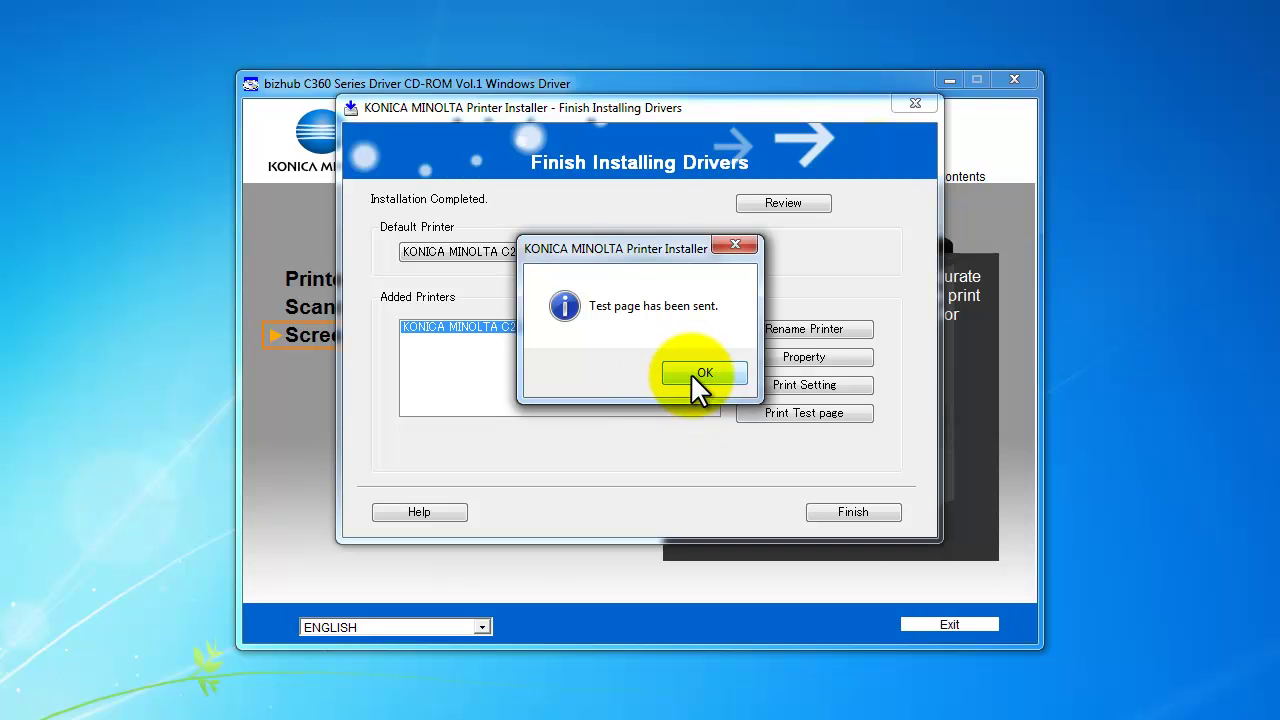
{"action": "left_click", "coordinate": [692, 376]}
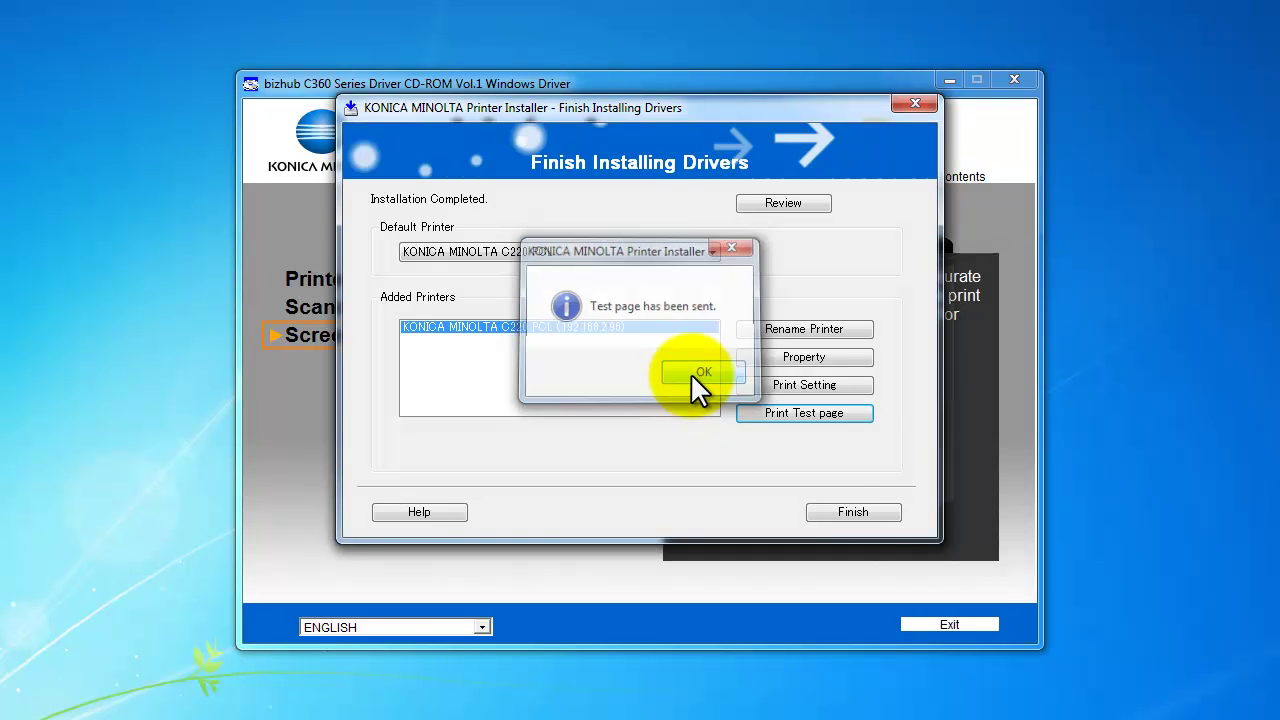
{"action": "left_click", "coordinate": [835, 515]}
{"action": "left_click", "coordinate": [966, 622]}
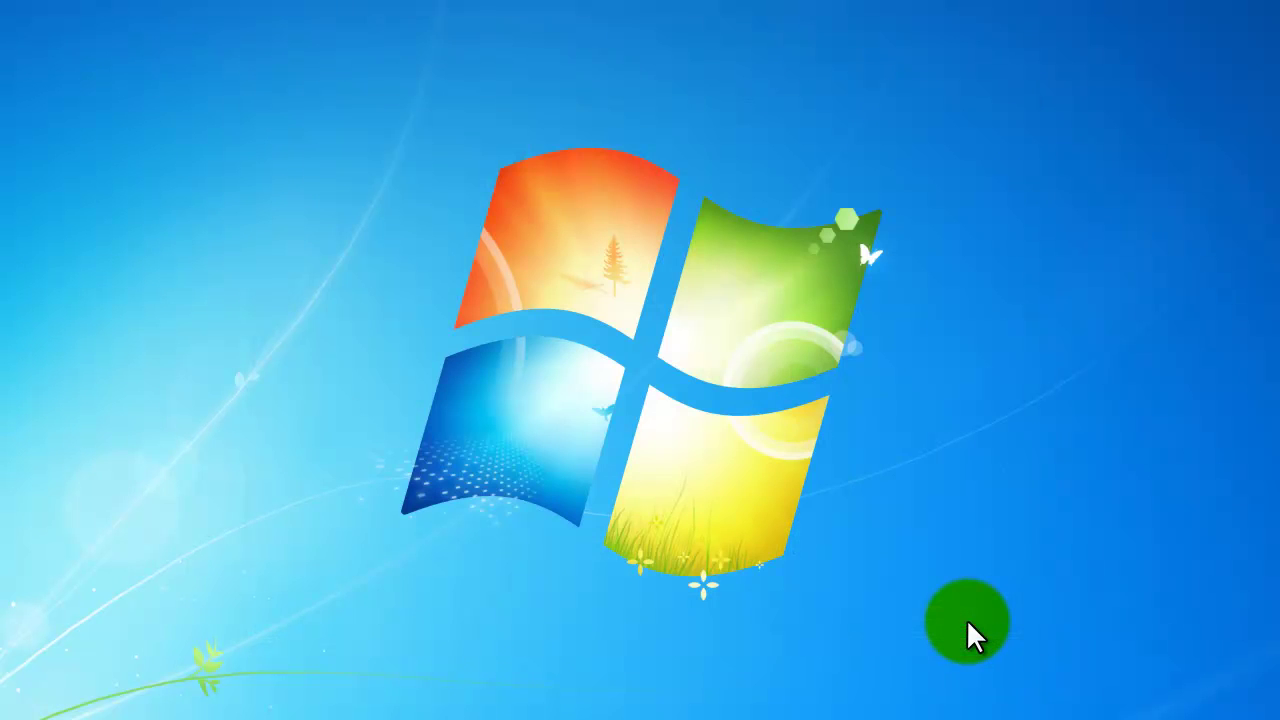